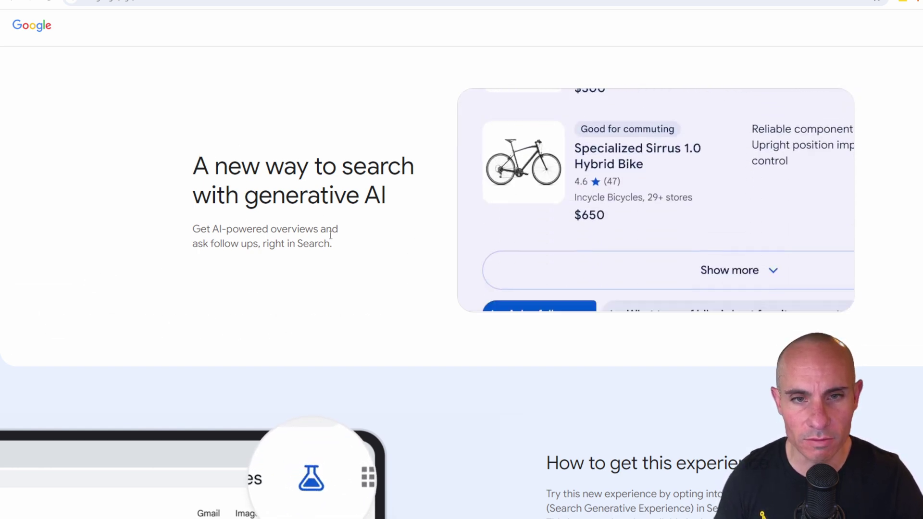
Scroll down the Search Labs page to the SGE experiments and the sample weighted-blanket overview
scroll(549, 191, "down", 5)
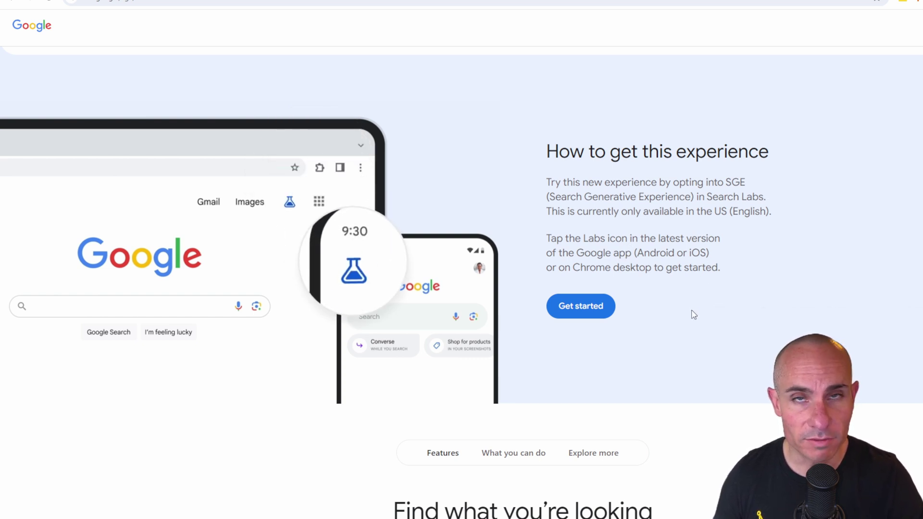
scroll(694, 313, "down", 7)
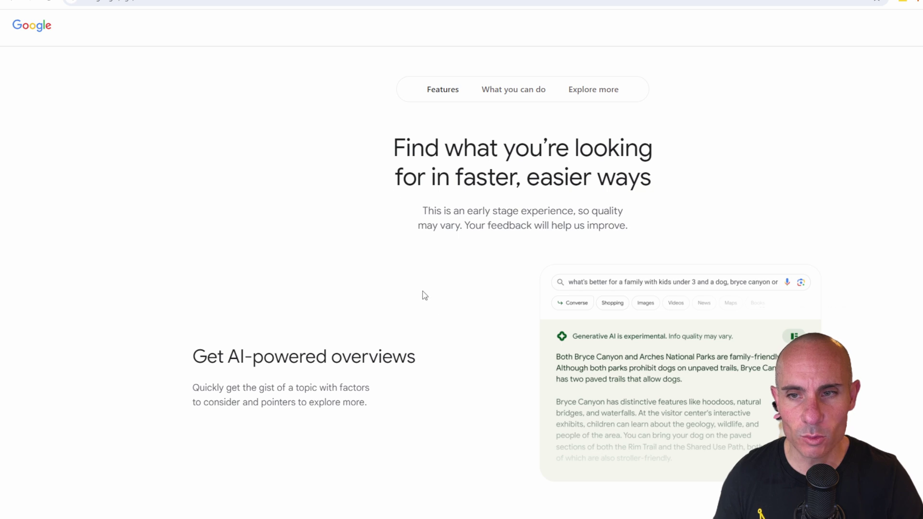
scroll(453, 346, "down", 2)
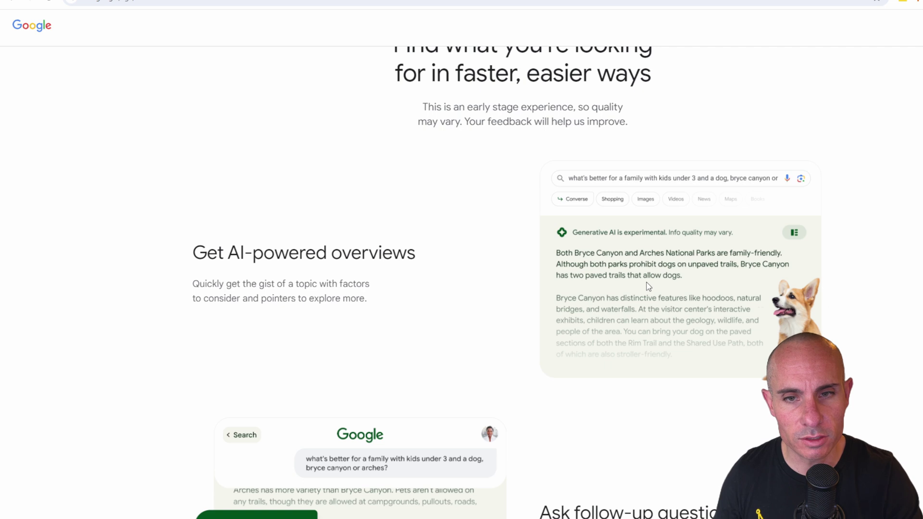
scroll(646, 285, "down", 6)
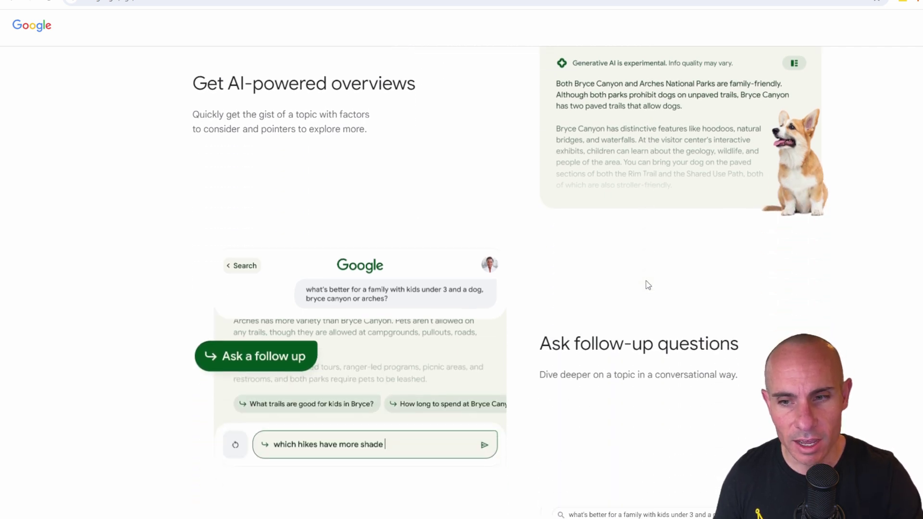
scroll(406, 265, "down", 4)
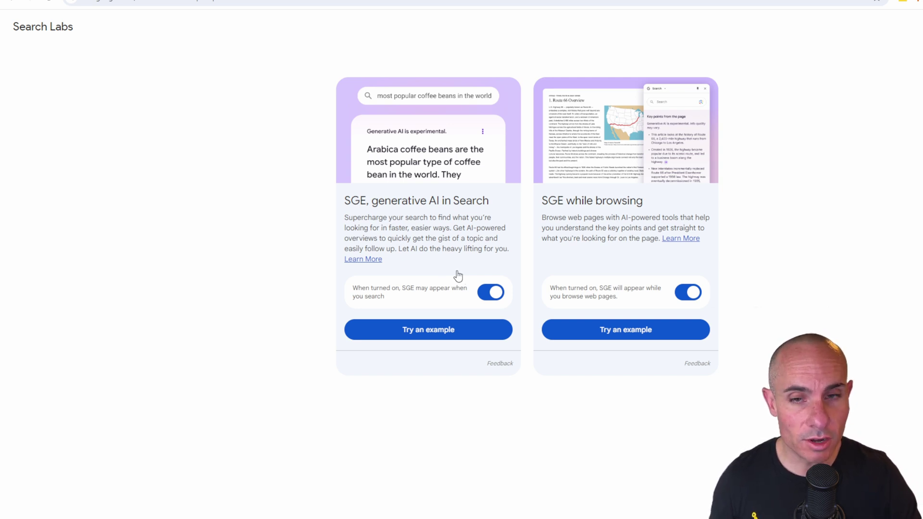
Run the example weighted-blanket search and highlight the featured snippet's answer text
left_click(421, 332)
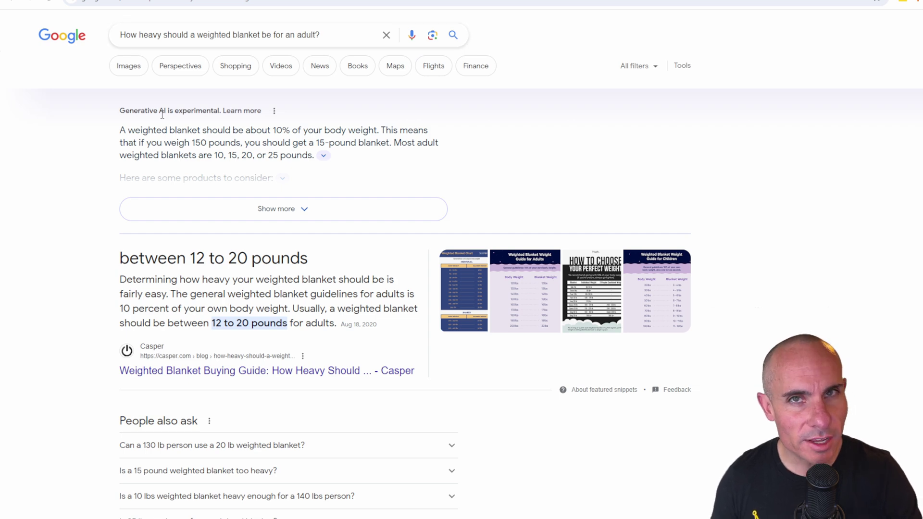
left_click_drag(120, 260, 365, 322)
left_click(524, 144)
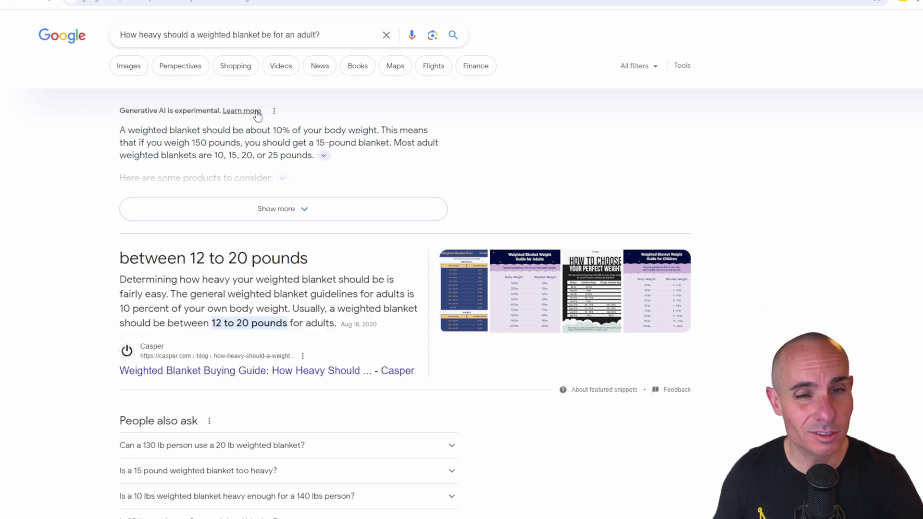
Expand the AI overview to show the blanket products, then scroll down to the follow-up chips
left_click(286, 215)
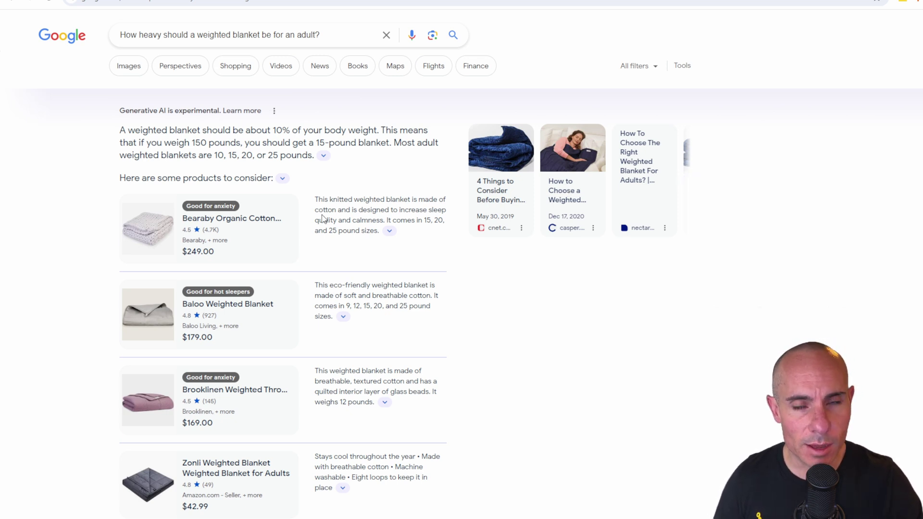
left_click(249, 236)
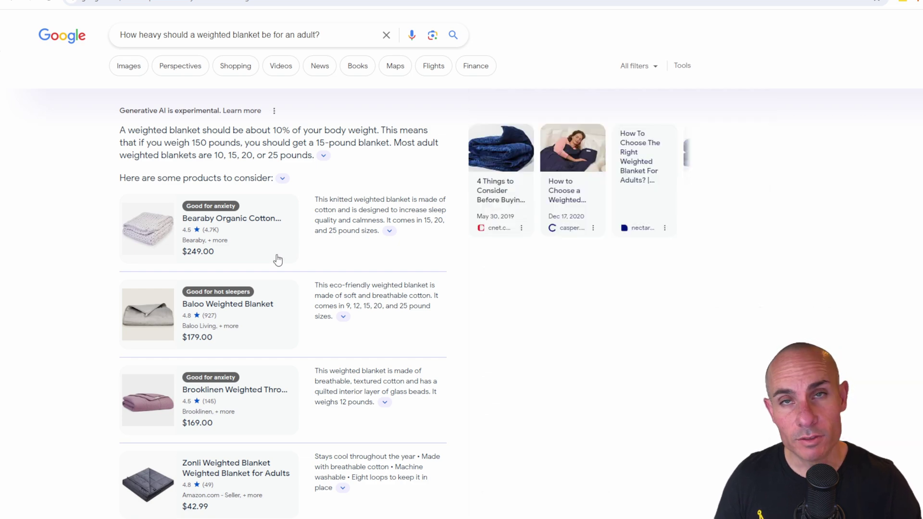
scroll(276, 259, "down", 10)
scroll(276, 252, "down", 4)
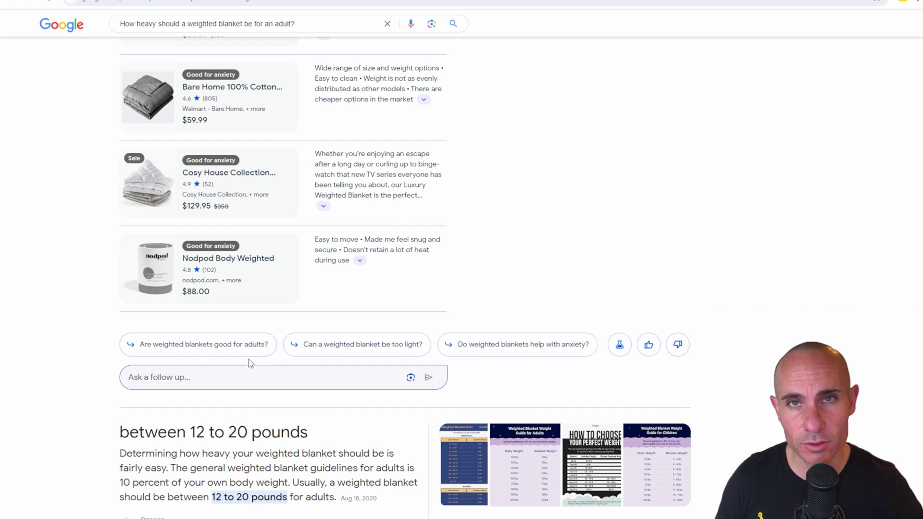
Ask 'Are weighted blankets good for adults?', then a pasted follow-up asking to explain relativity like I'm 5
left_click(204, 348)
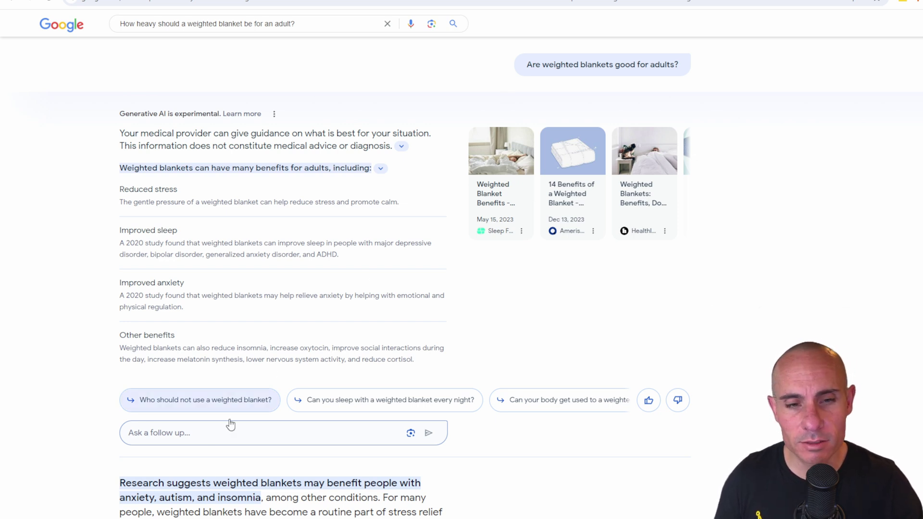
left_click(210, 434)
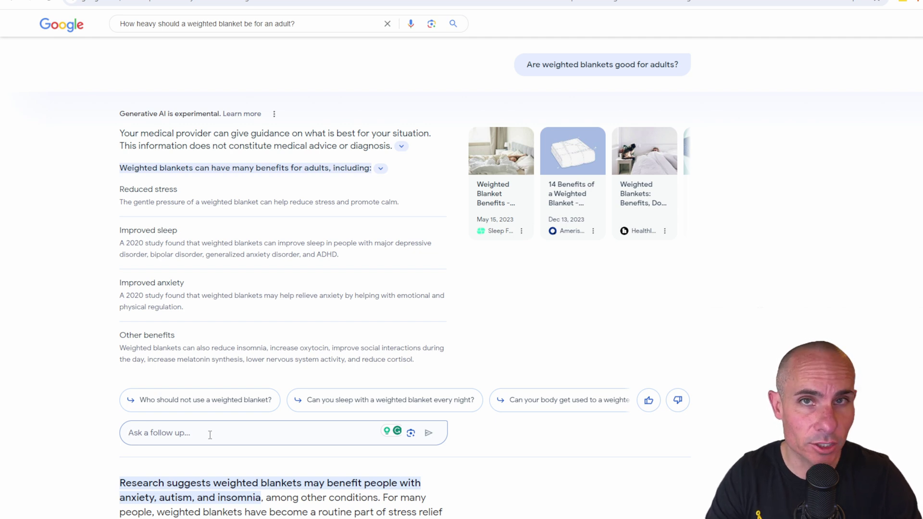
type("explain the theory of relativity to me like I'm 5")
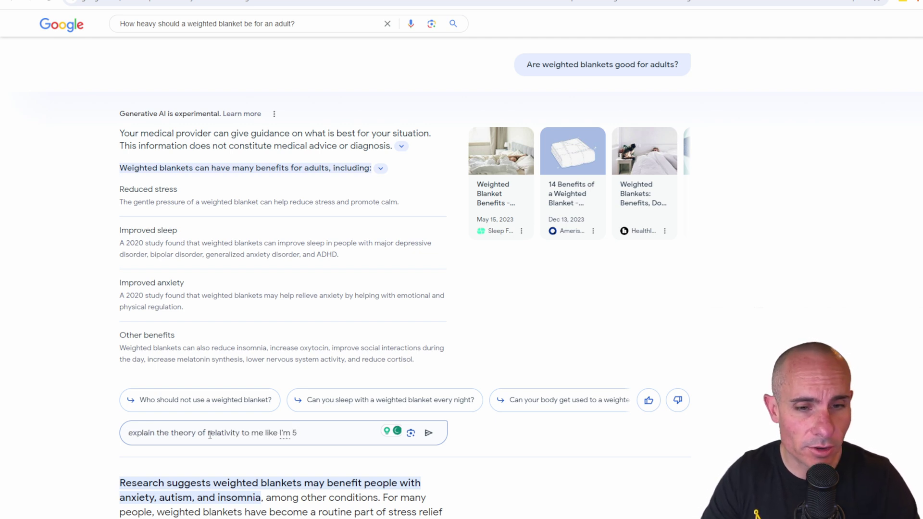
key("Return")
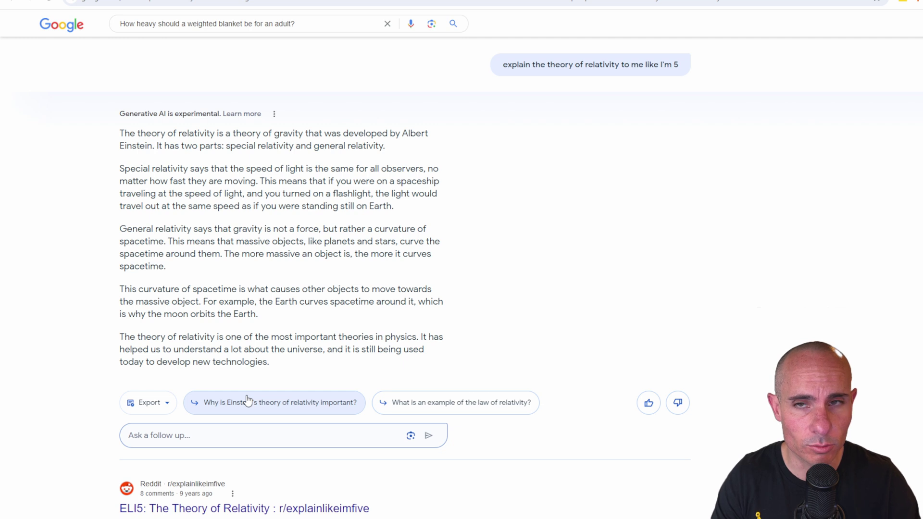
From the Google homepage, search the suggested 'Why is popcorn associated with movies' and expand its Quora source
left_click(69, 31)
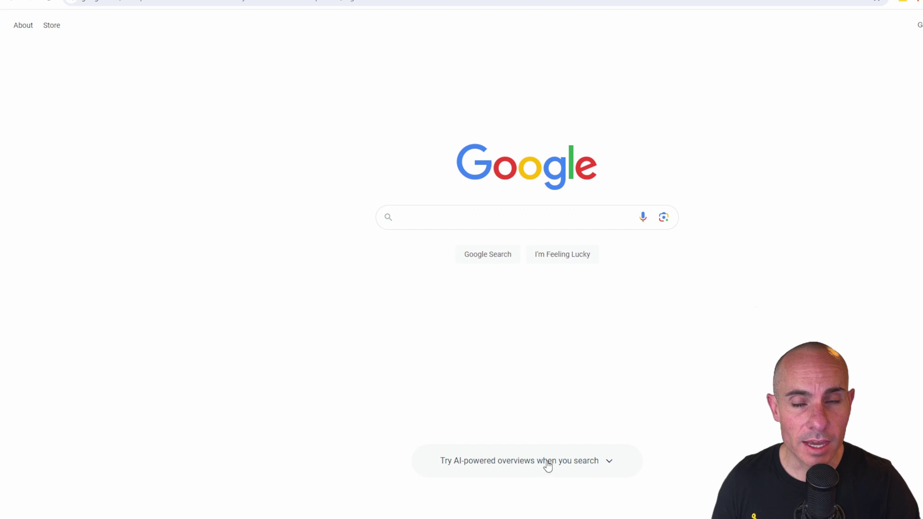
left_click(611, 463)
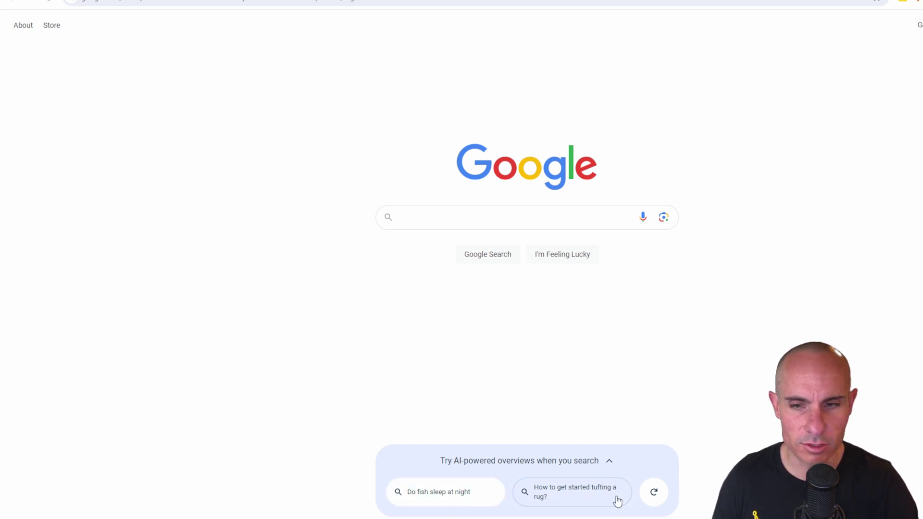
left_click(654, 493)
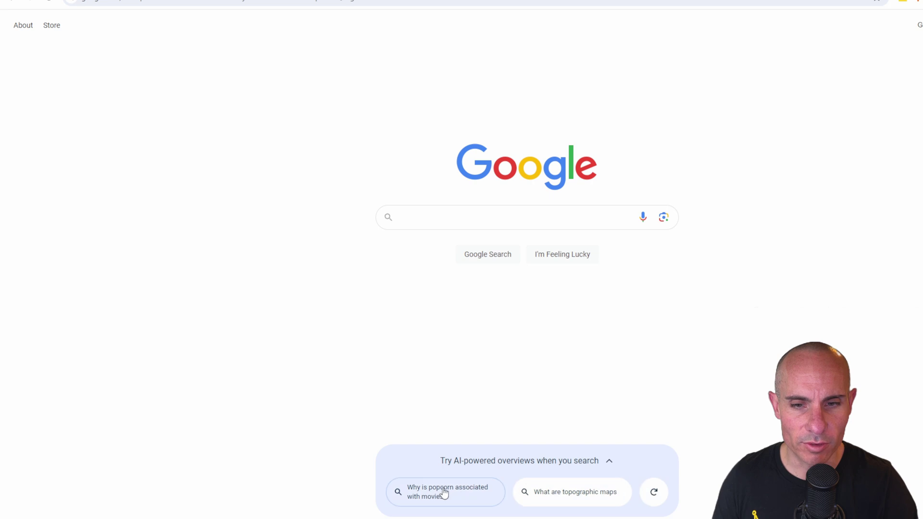
left_click(465, 499)
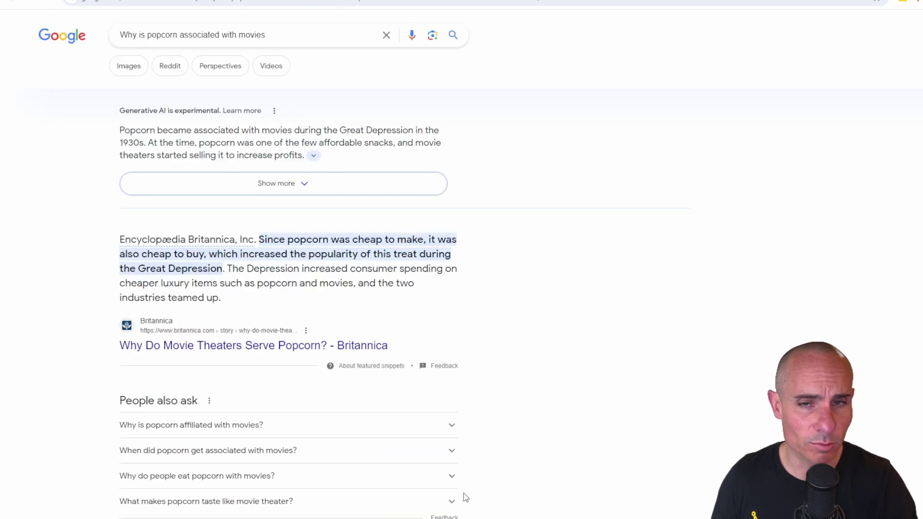
left_click(313, 155)
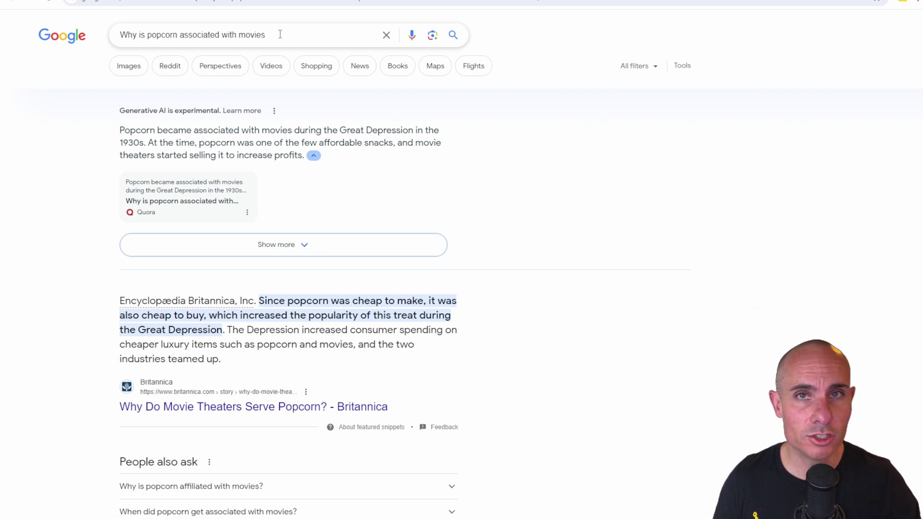
Search 'generate an image of a dolphin' and generate the four AI dolphin images
key("ctrl+a")
type("generate an image of a dolphin")
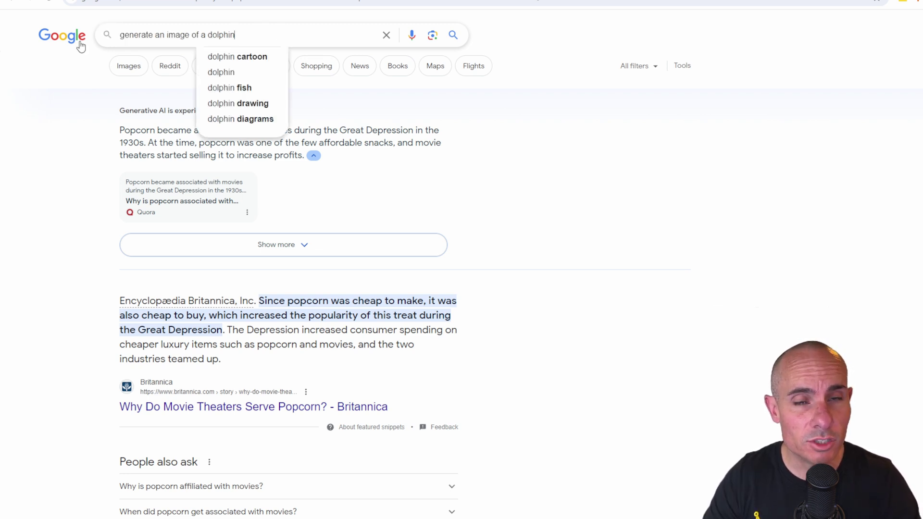
key("Return")
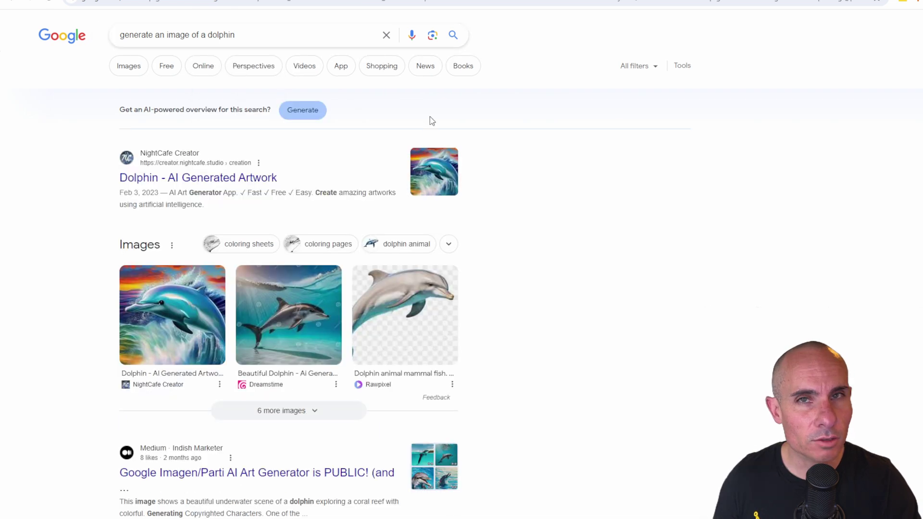
left_click(308, 115)
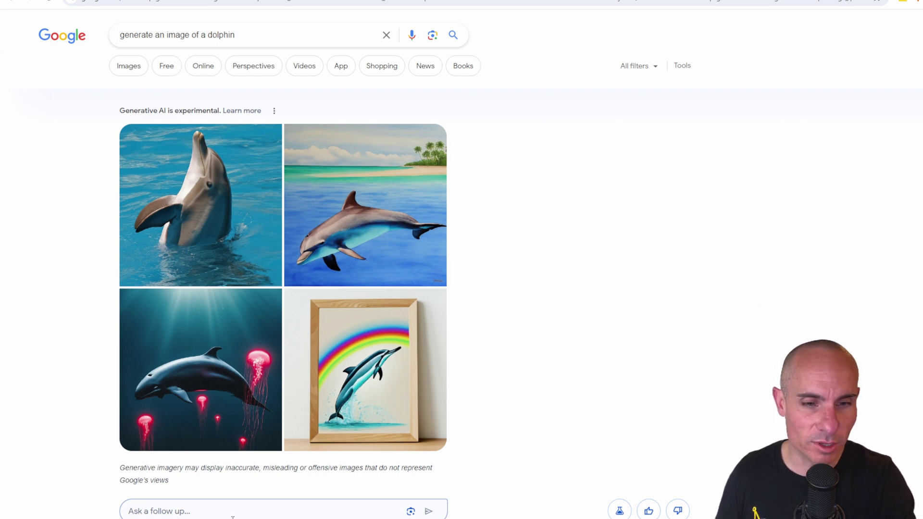
Enlarge the first generated dolphin image and share it via a public link
left_click(215, 194)
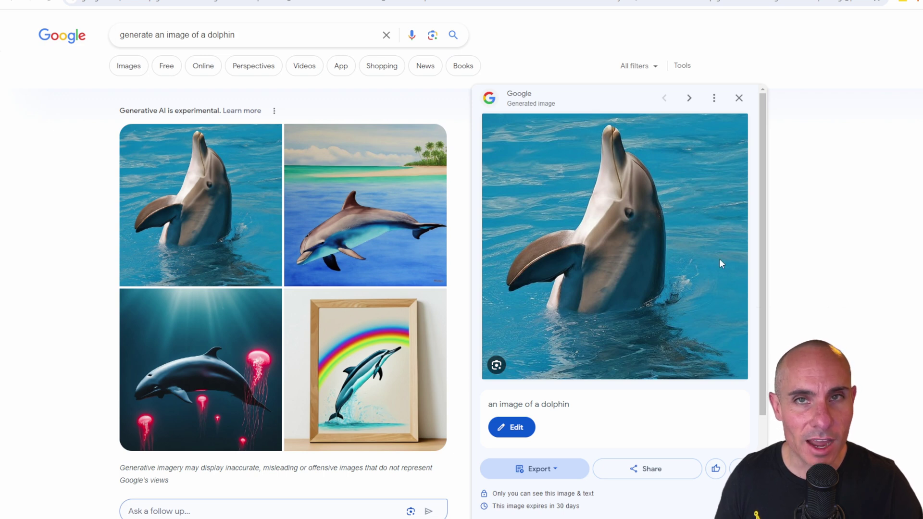
scroll(670, 279, "down", 1)
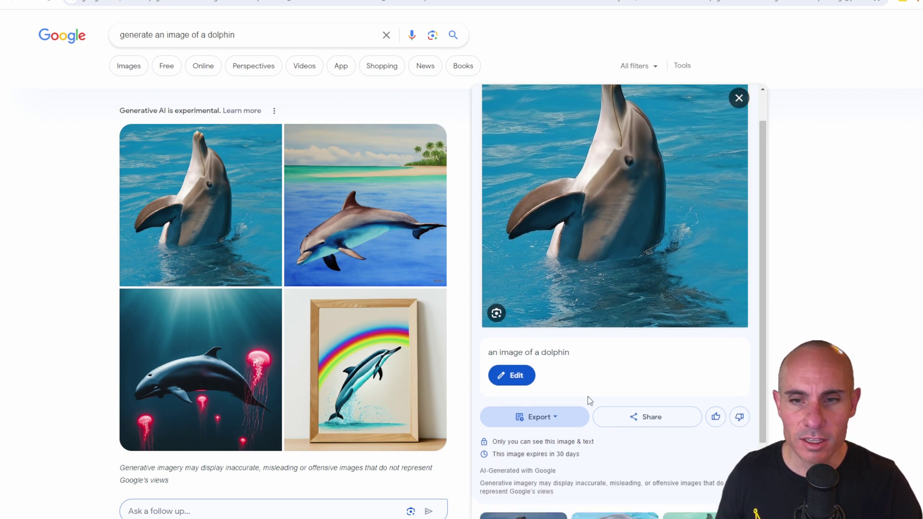
left_click(546, 419)
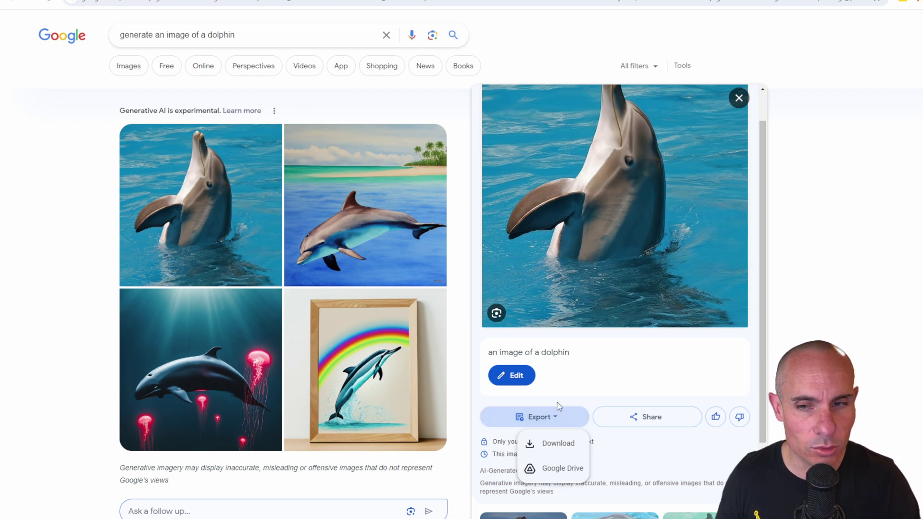
left_click(663, 418)
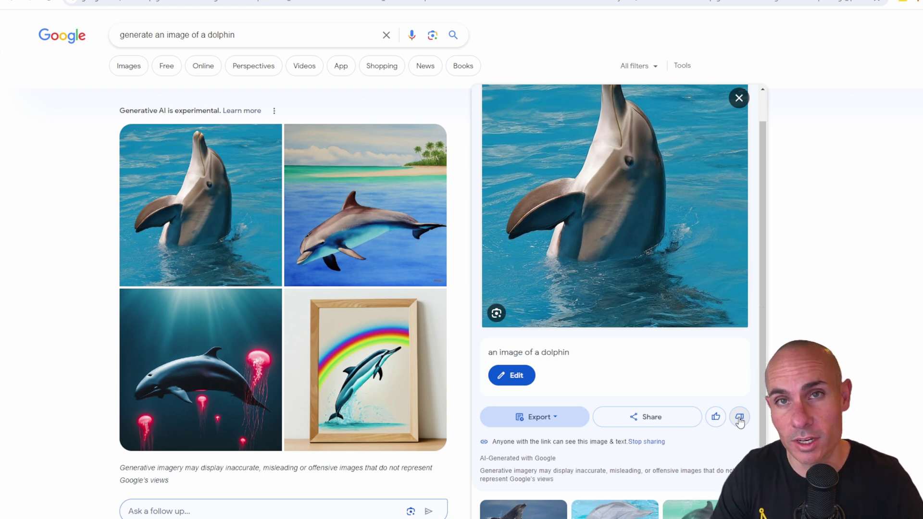
Scroll the side panel through the similar dolphin photos from the web
scroll(740, 421, "down", 4)
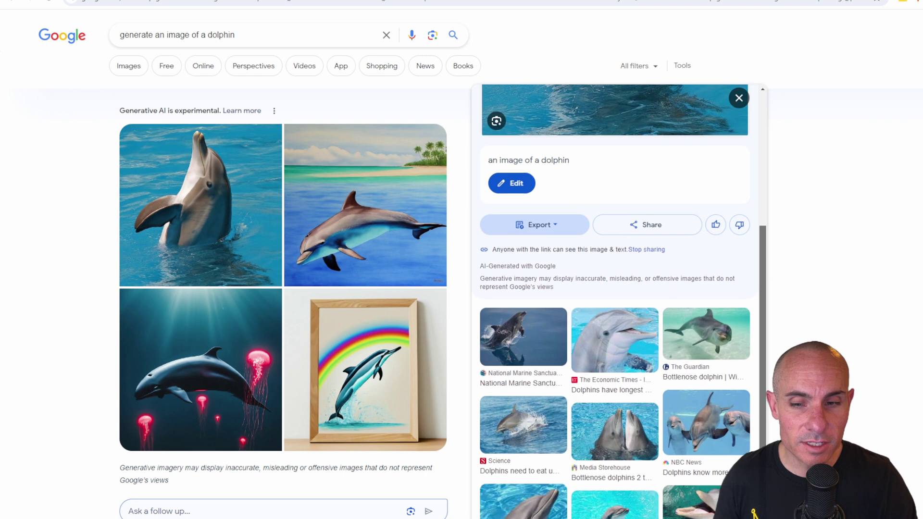
scroll(616, 337, "down", 4)
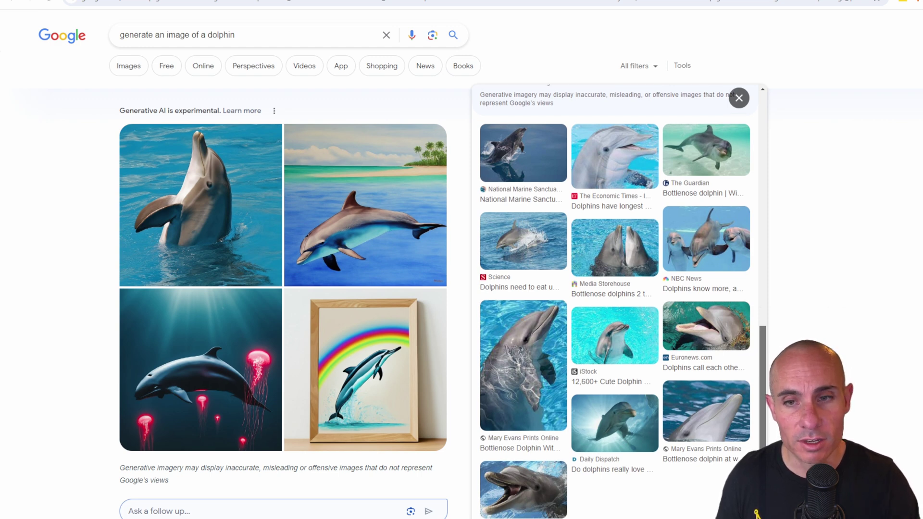
scroll(549, 254, "down", 1)
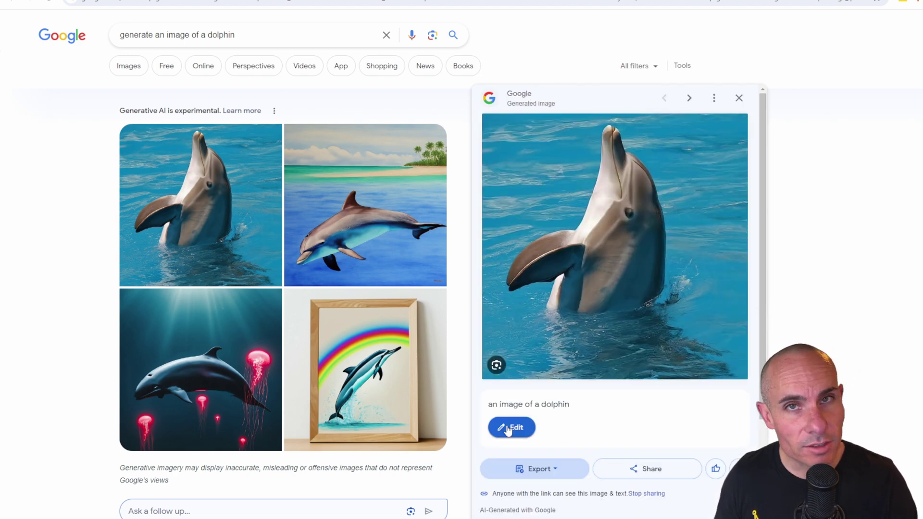
In the full-page image editor, preview the watercolor, red jellyfish and rainbow dolphins, then the first
left_click(506, 425)
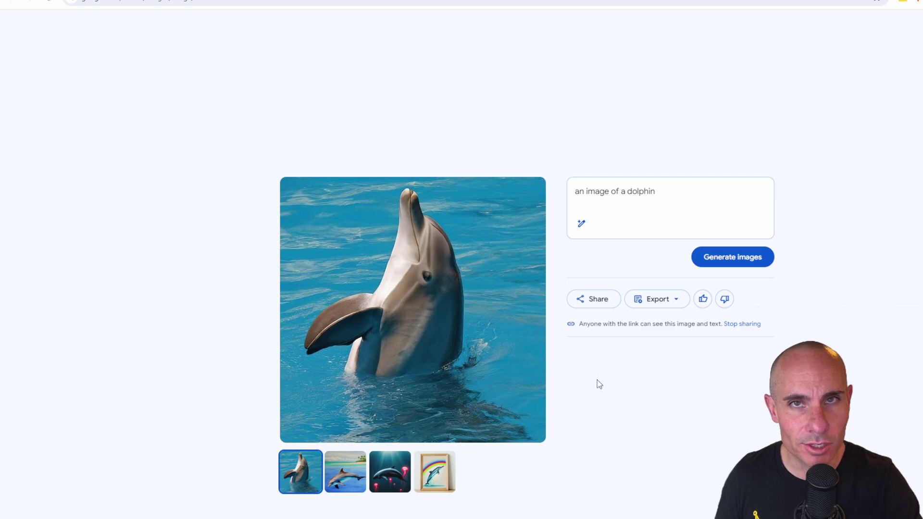
left_click(349, 473)
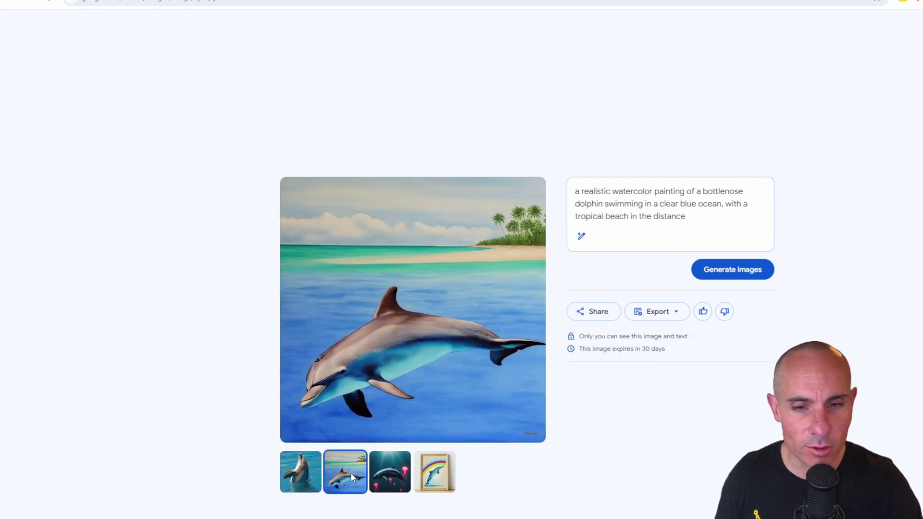
left_click(399, 481)
left_click(437, 479)
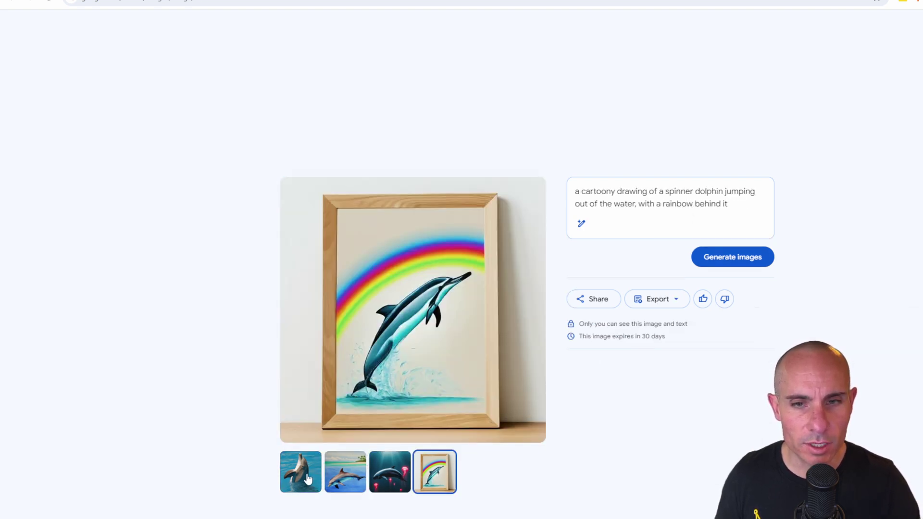
left_click(305, 475)
Append 'jumping over a house' to the prompt and generate four new images
left_click(679, 190)
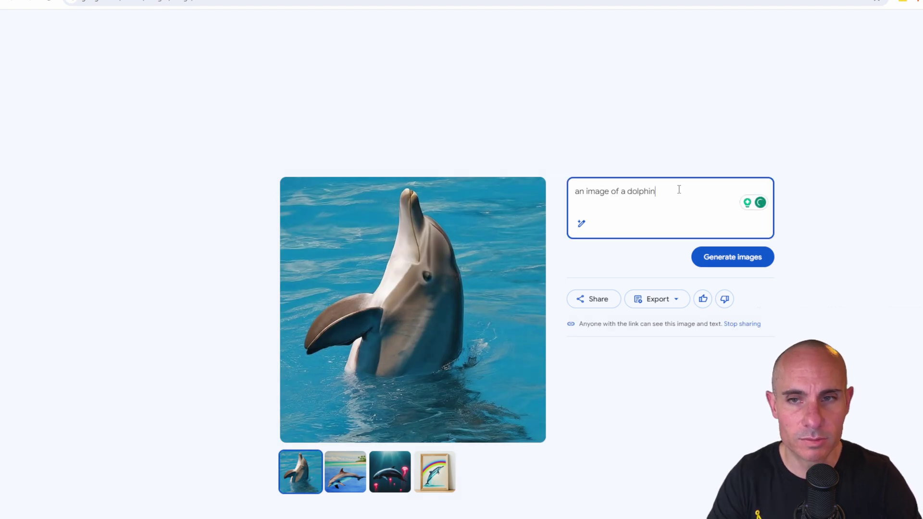
type("jumping over a house")
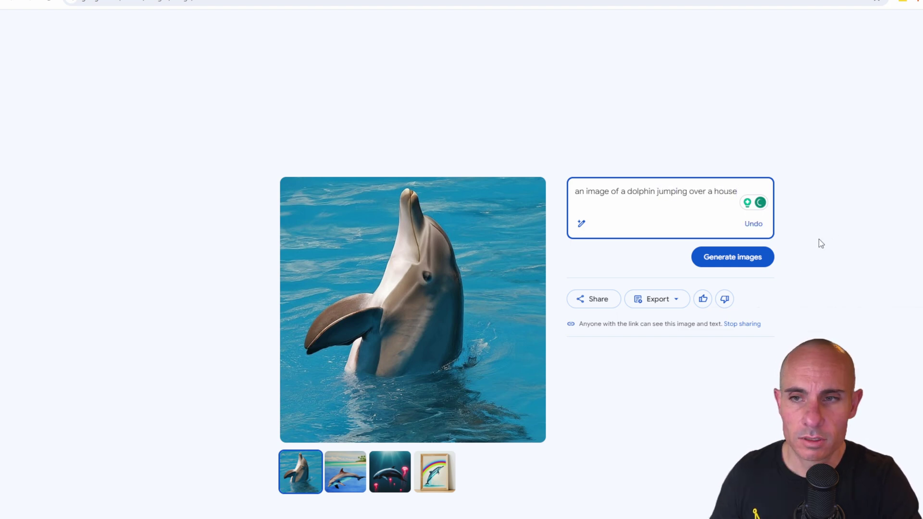
left_click(729, 258)
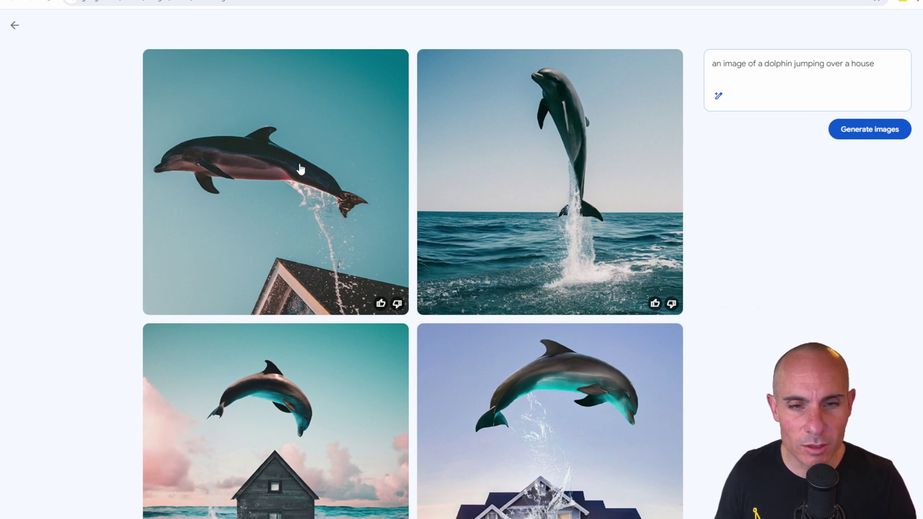
Expand the first dolphin-over-house prompt with 'Help me write with more detail' and regenerate the images
left_click(301, 168)
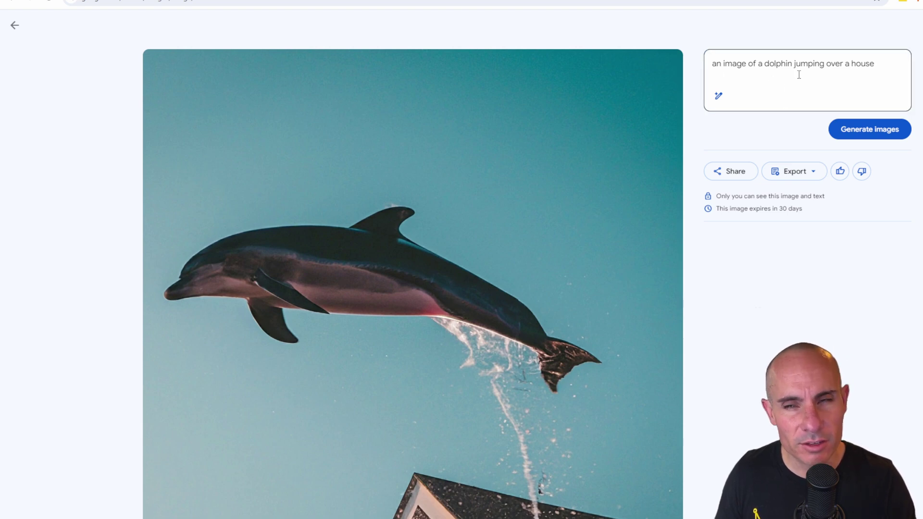
left_click(882, 62)
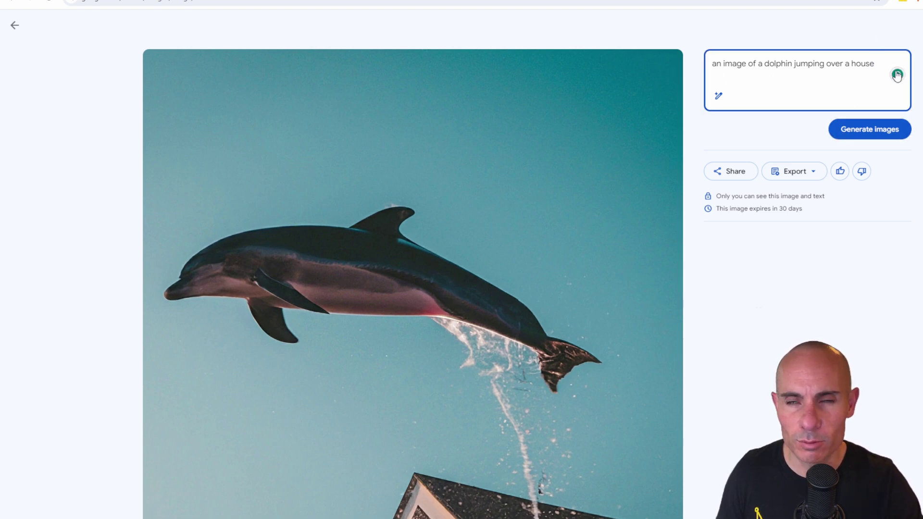
left_click(719, 97)
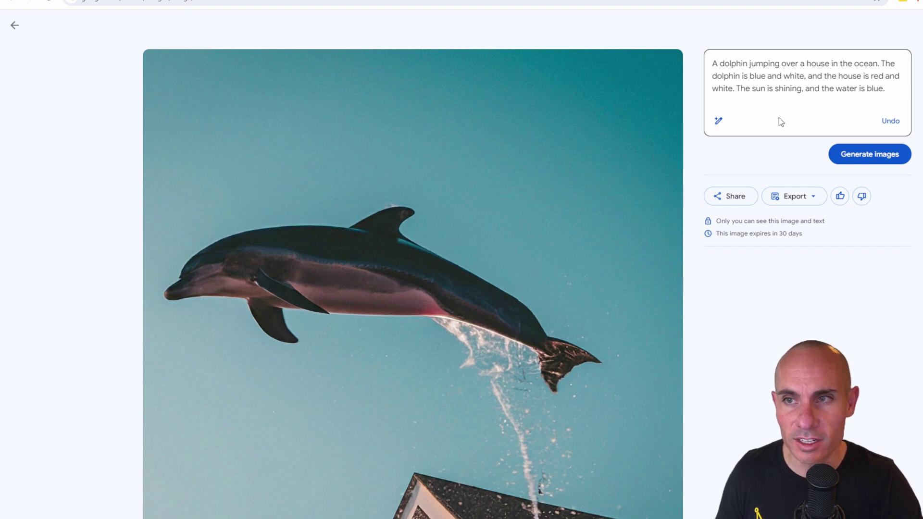
left_click(870, 155)
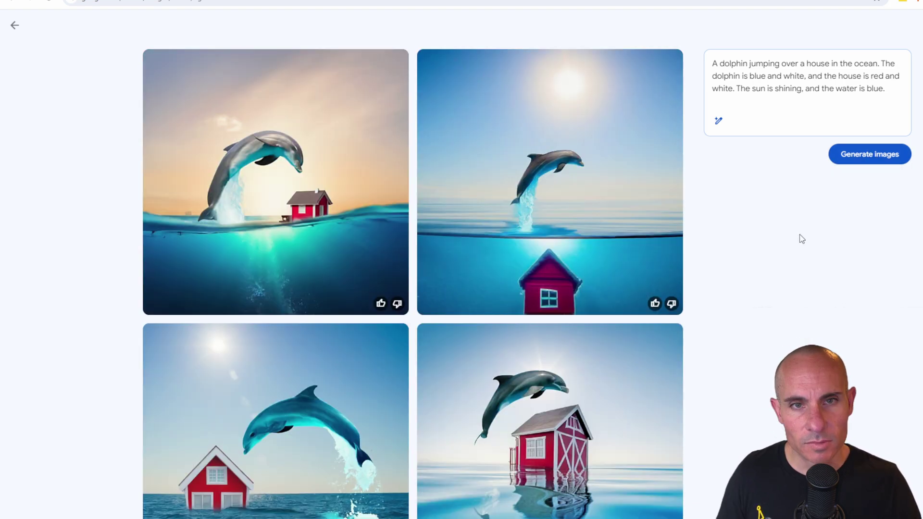